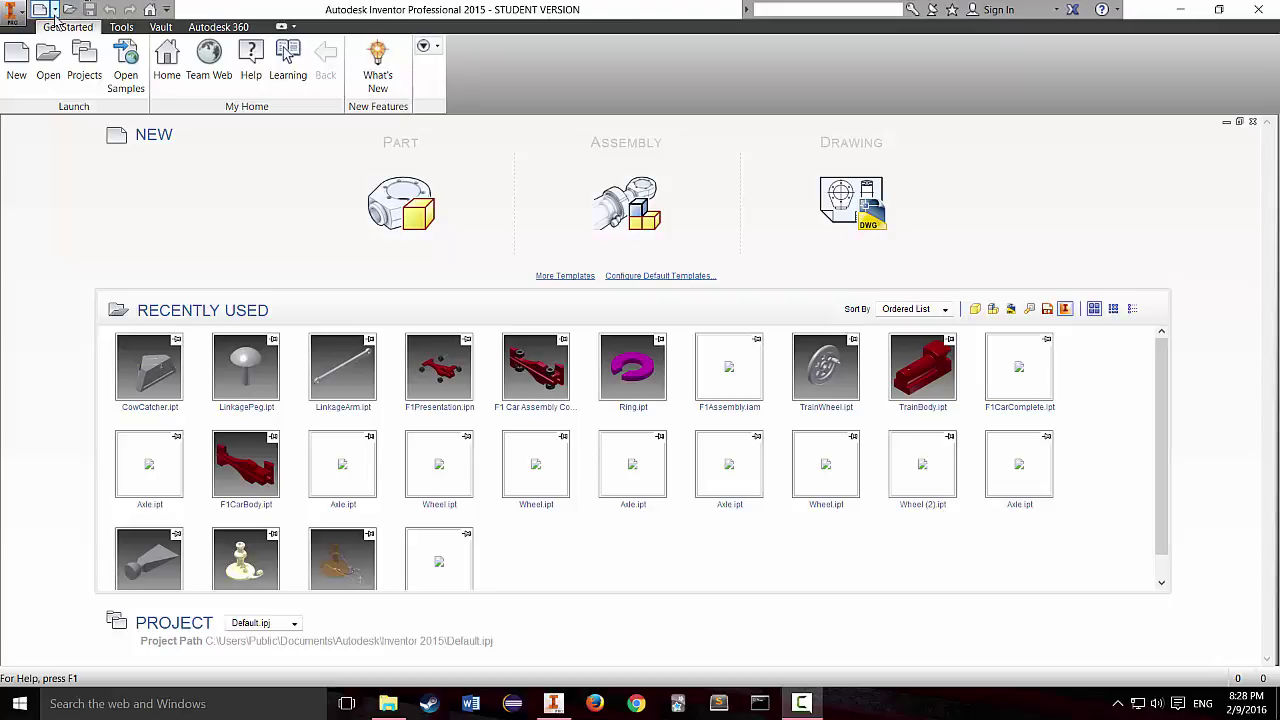
Step: Create a new part and start a 2D sketch on the XY plane
{"action": "left_click", "coordinate": [55, 9]}
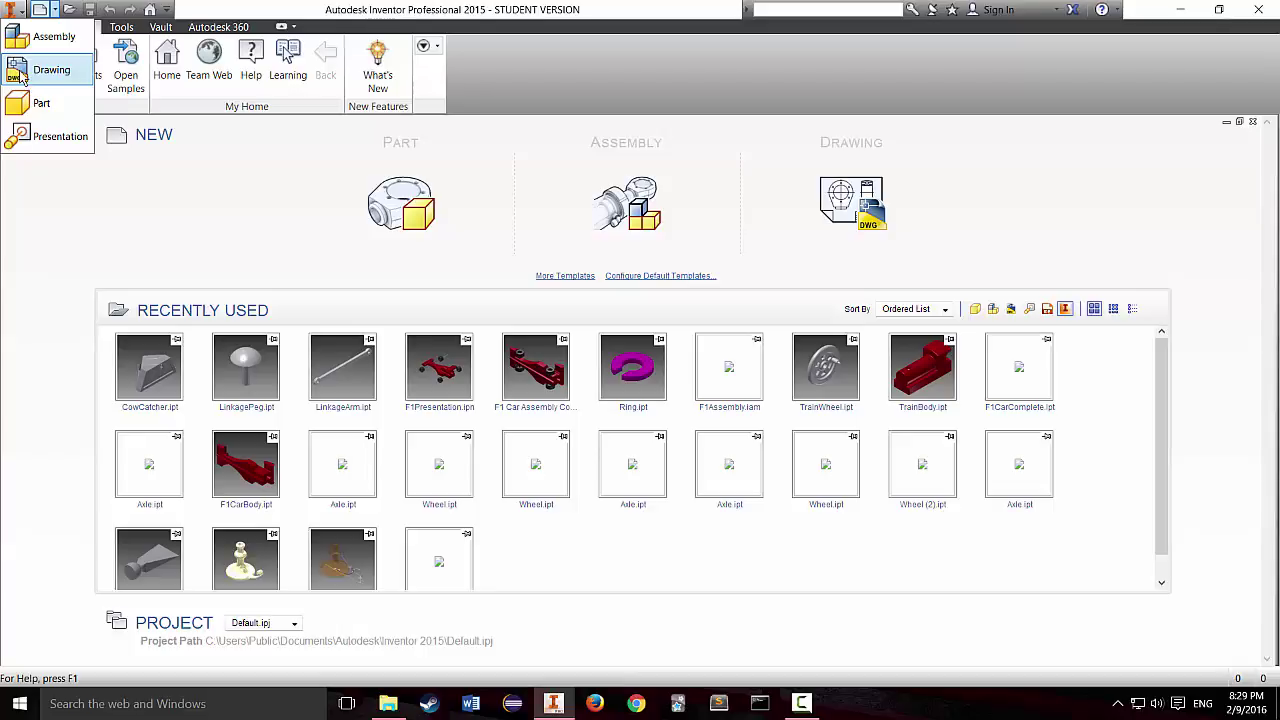
{"action": "left_click", "coordinate": [61, 107]}
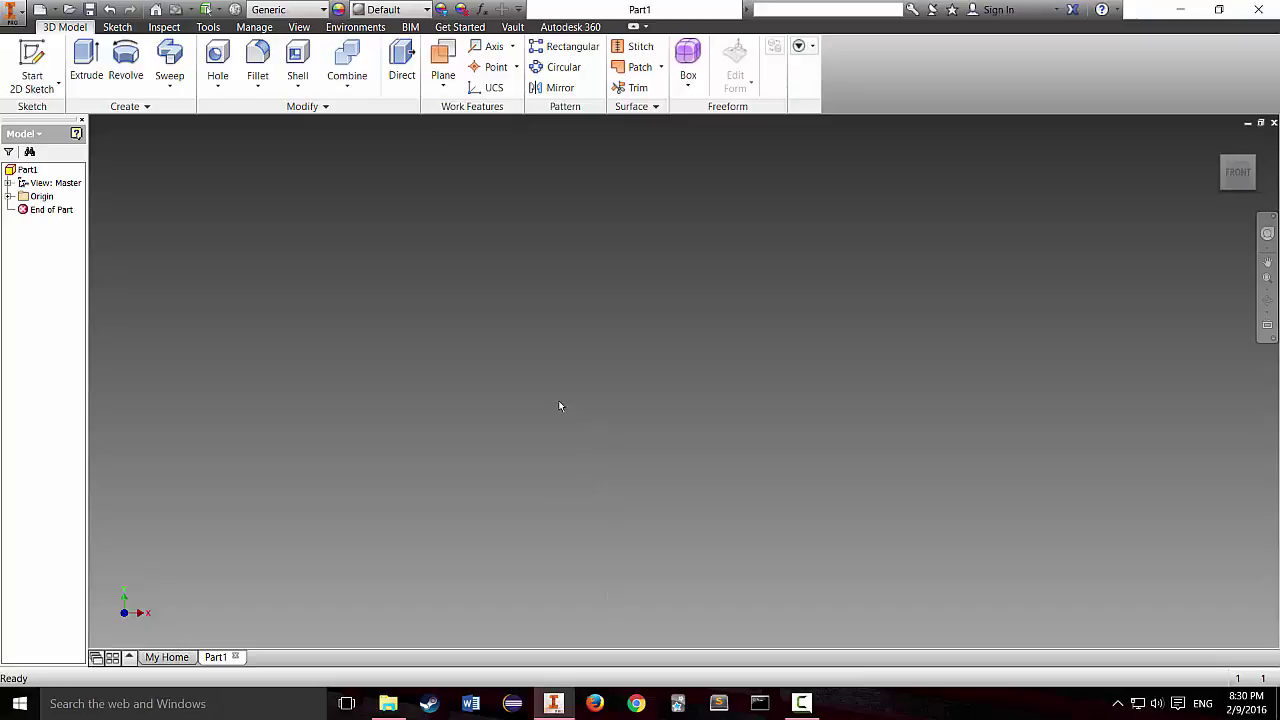
{"action": "left_click", "coordinate": [117, 27]}
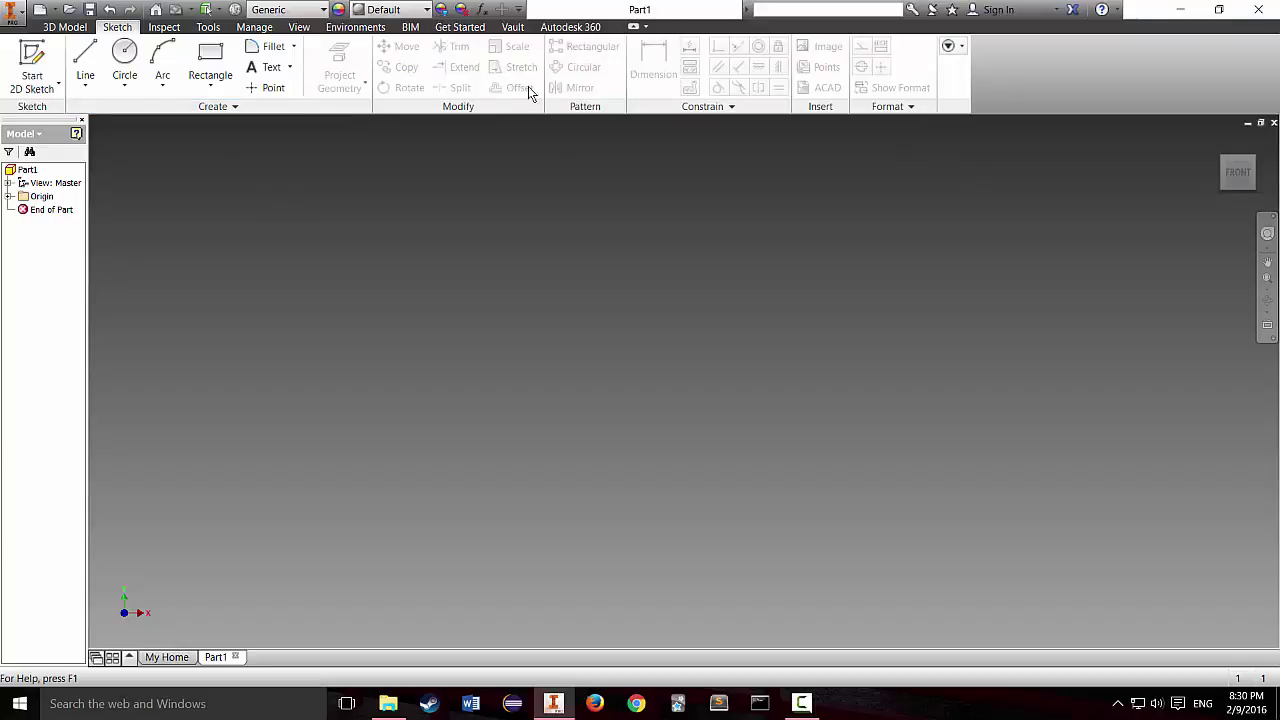
{"action": "left_click", "coordinate": [34, 55]}
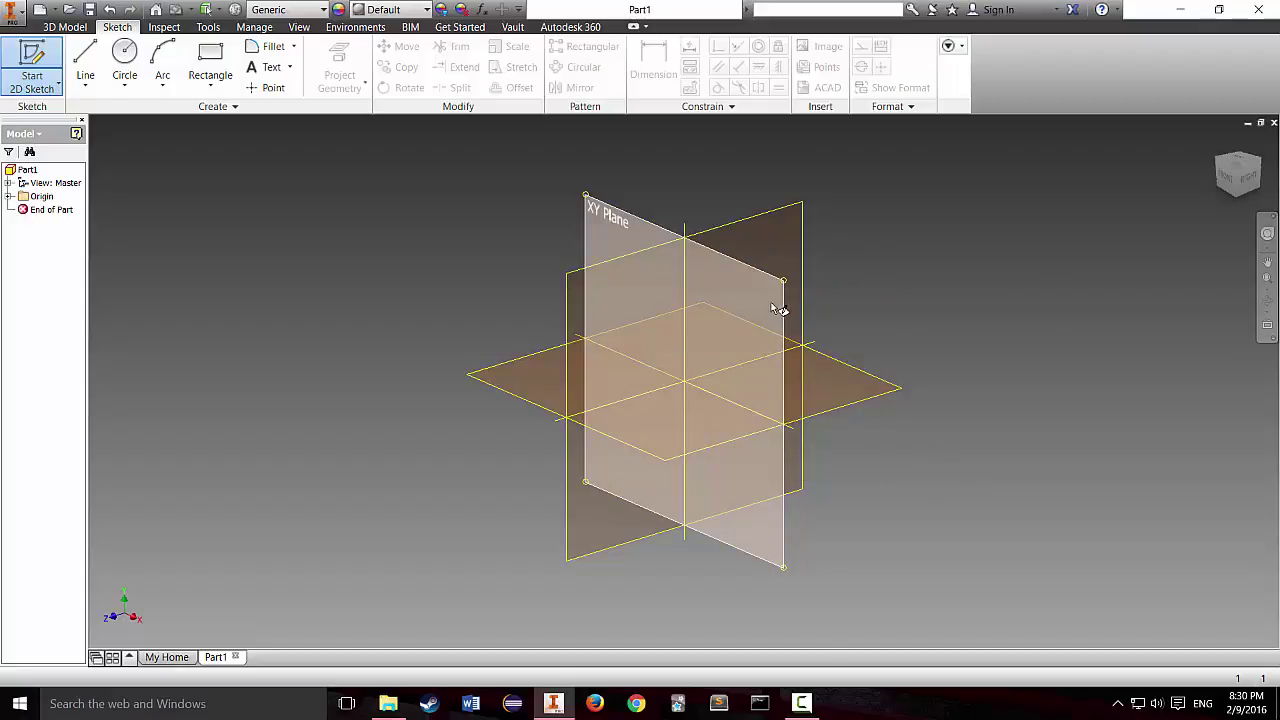
{"action": "left_click", "coordinate": [640, 245]}
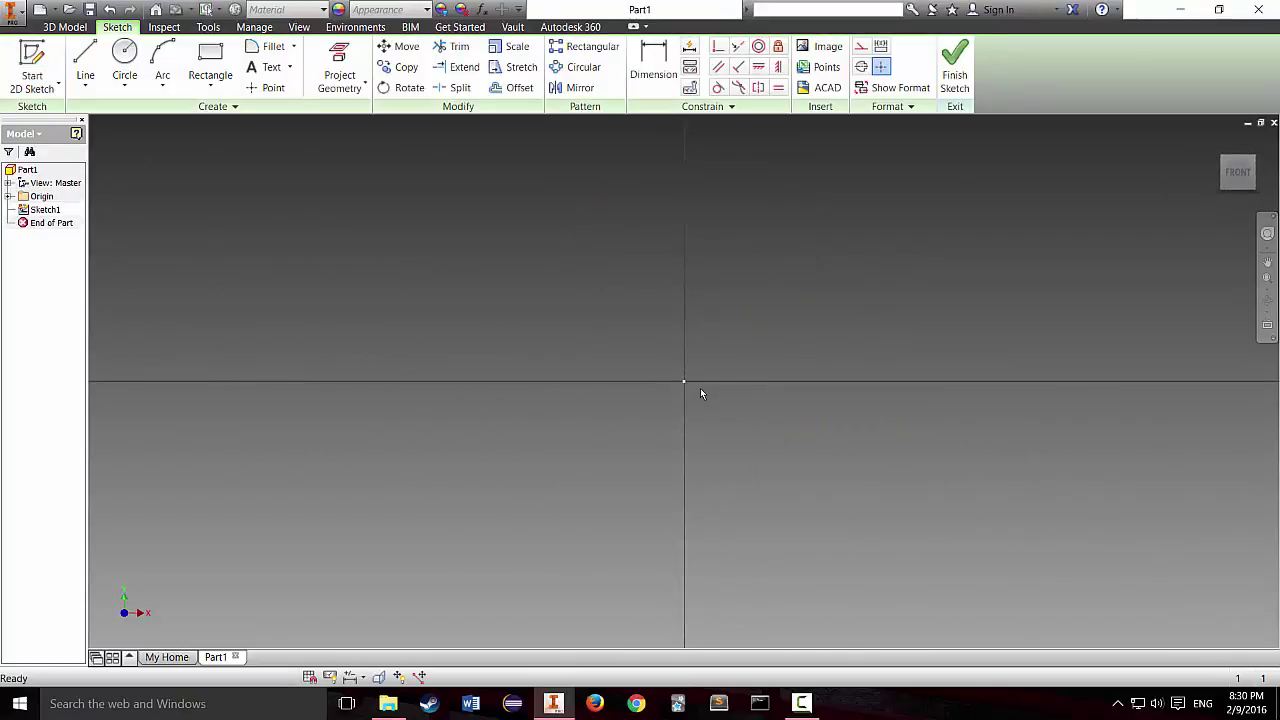
Step: Sketch a rectangle about 1.605 in wide and 0.887 in high with its first corner at the origin
{"action": "scroll", "coordinate": [813, 420], "scroll_direction": "down", "scroll_amount": 2}
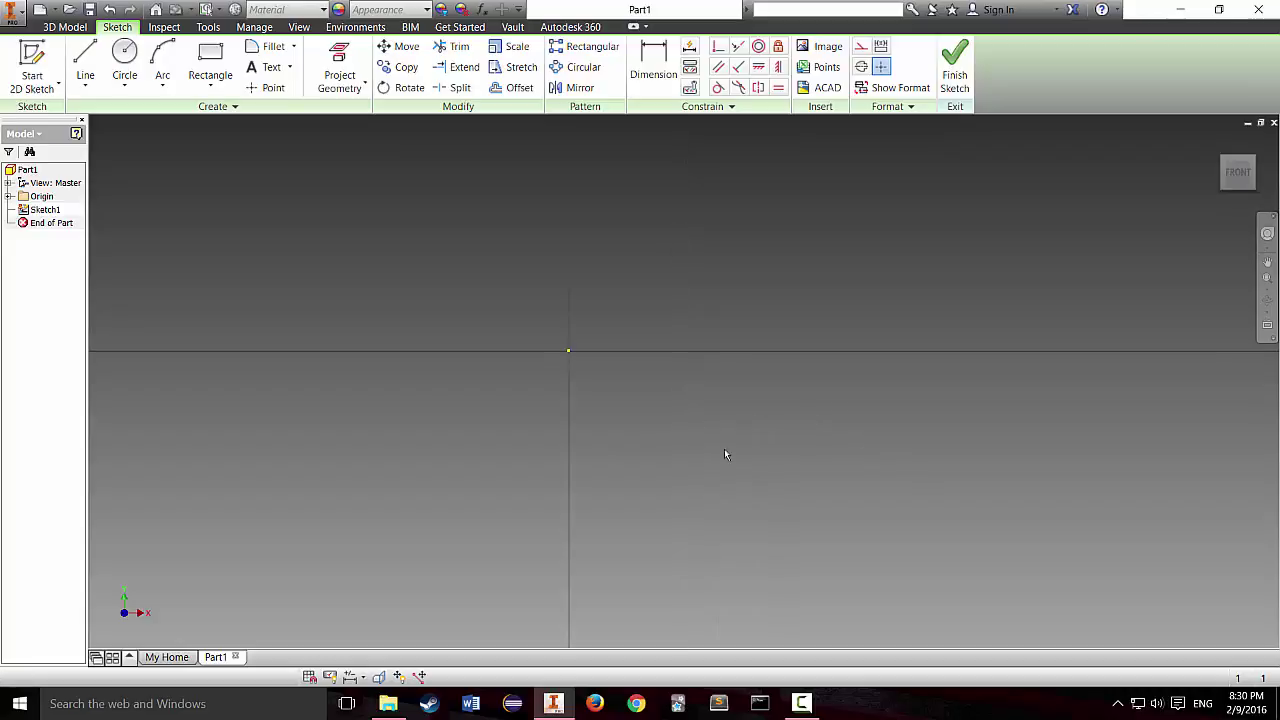
{"action": "middle_click_drag", "start_coordinate": [723, 451], "coordinate": [917, 500]}
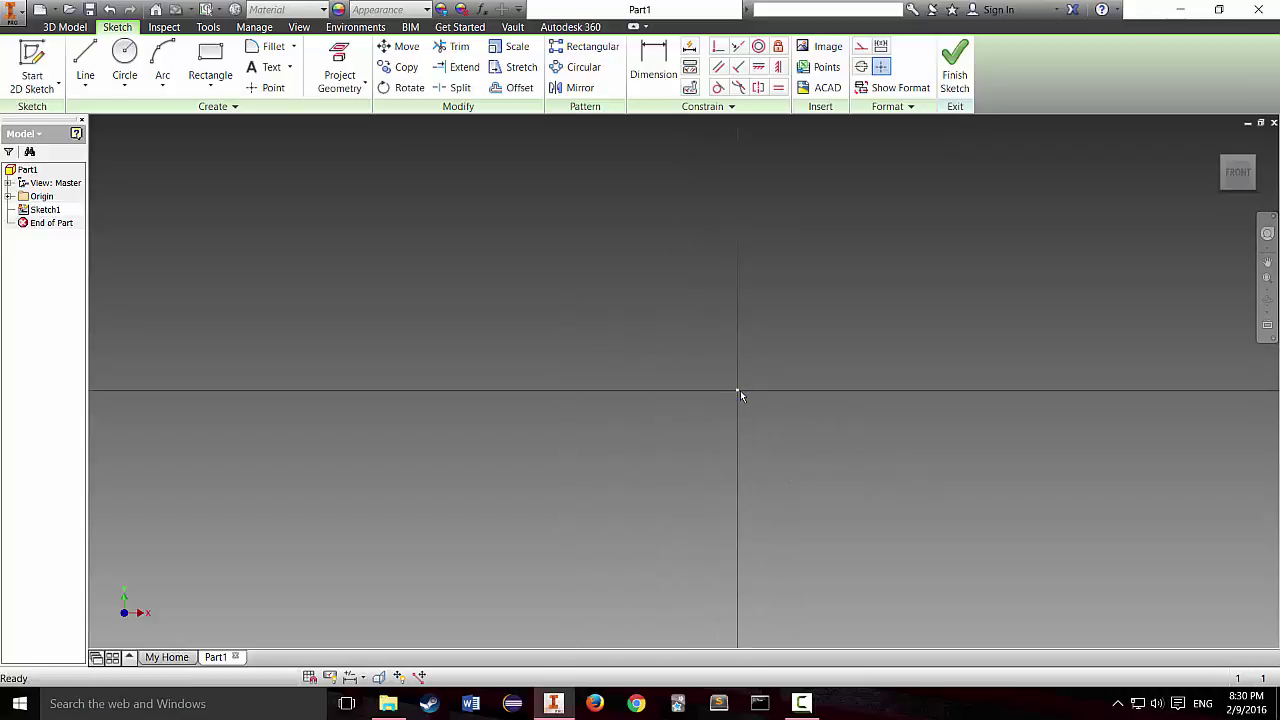
{"action": "scroll", "coordinate": [757, 350], "scroll_direction": "up", "scroll_amount": 2}
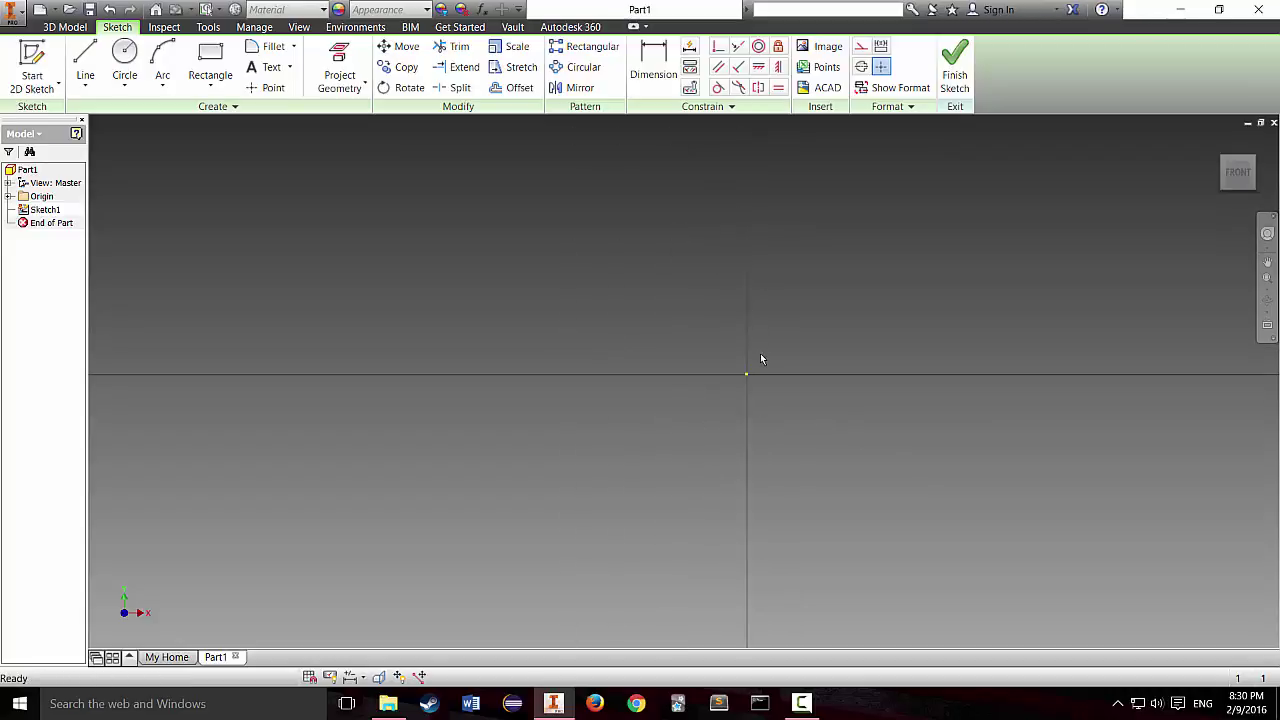
{"action": "middle_click_drag", "start_coordinate": [760, 353], "coordinate": [606, 429]}
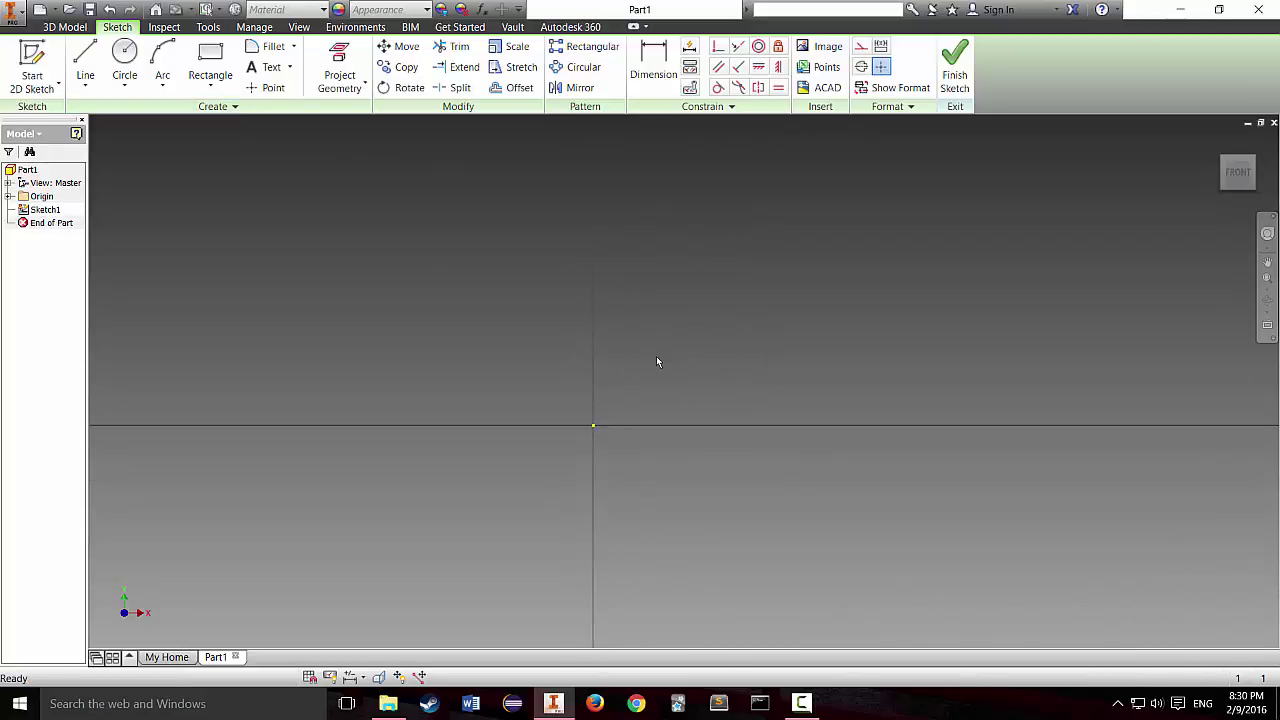
{"action": "left_click", "coordinate": [211, 62]}
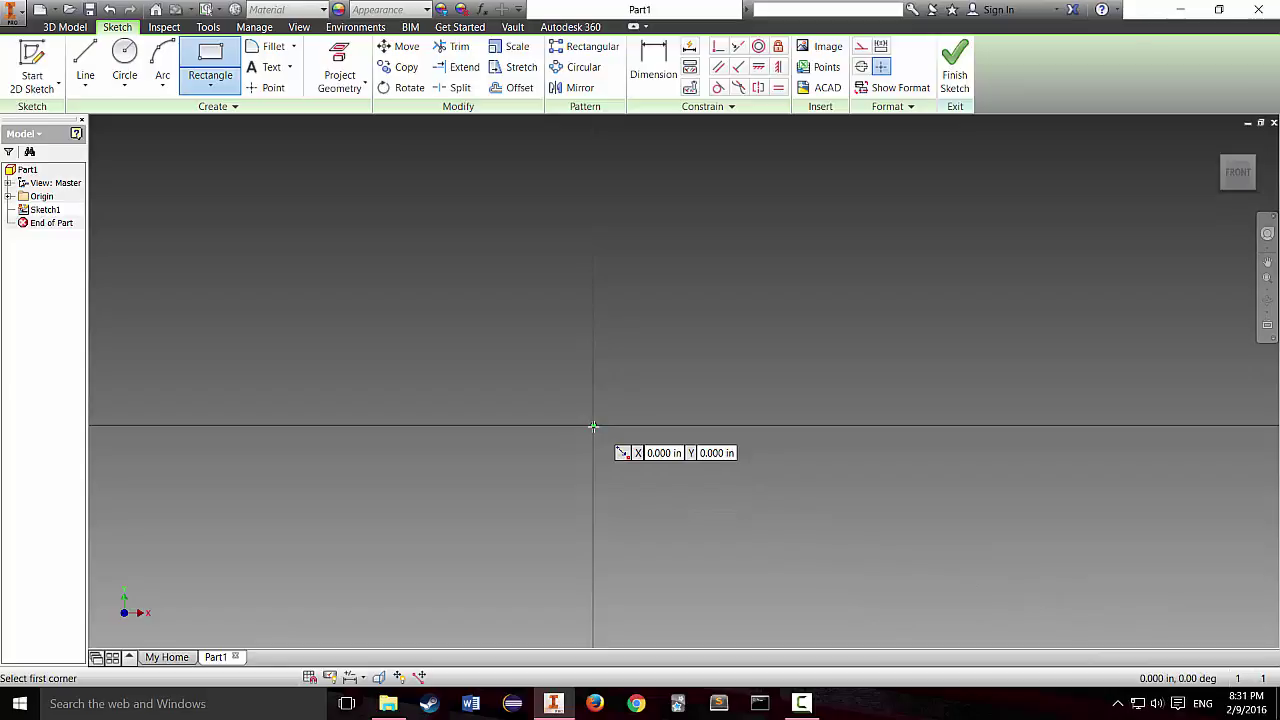
{"action": "left_click", "coordinate": [593, 426]}
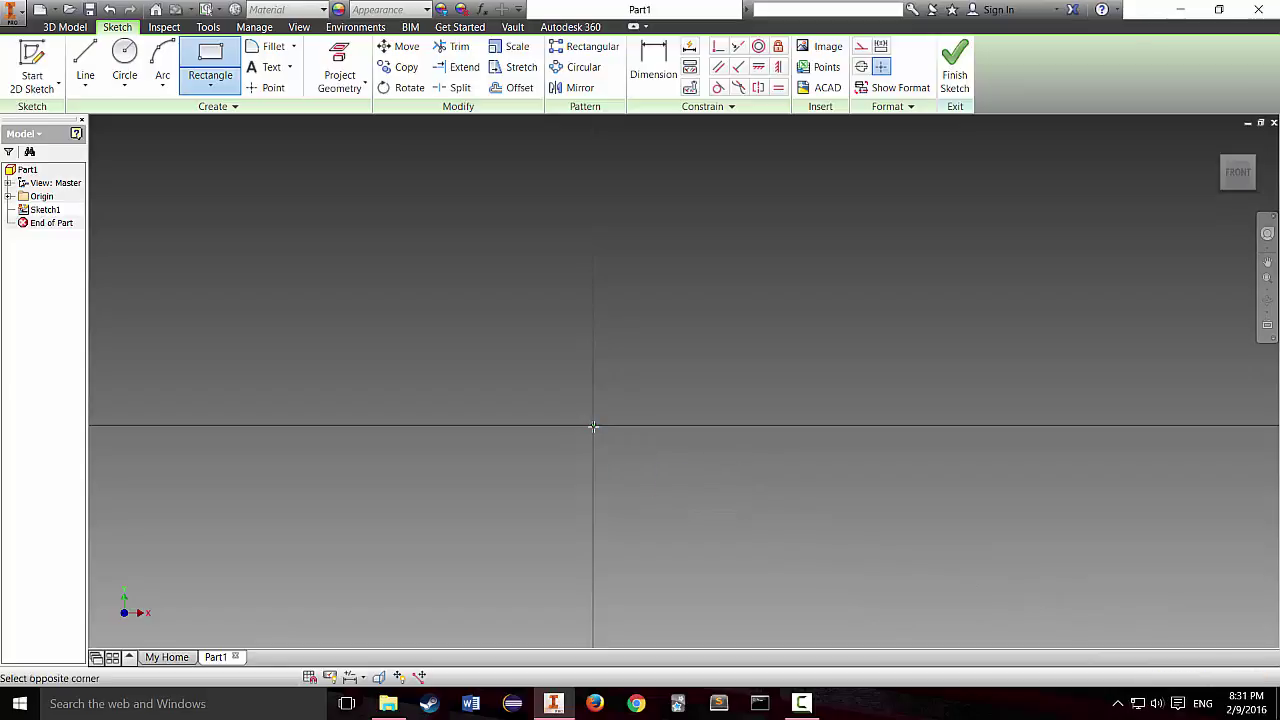
{"action": "left_click", "coordinate": [839, 289]}
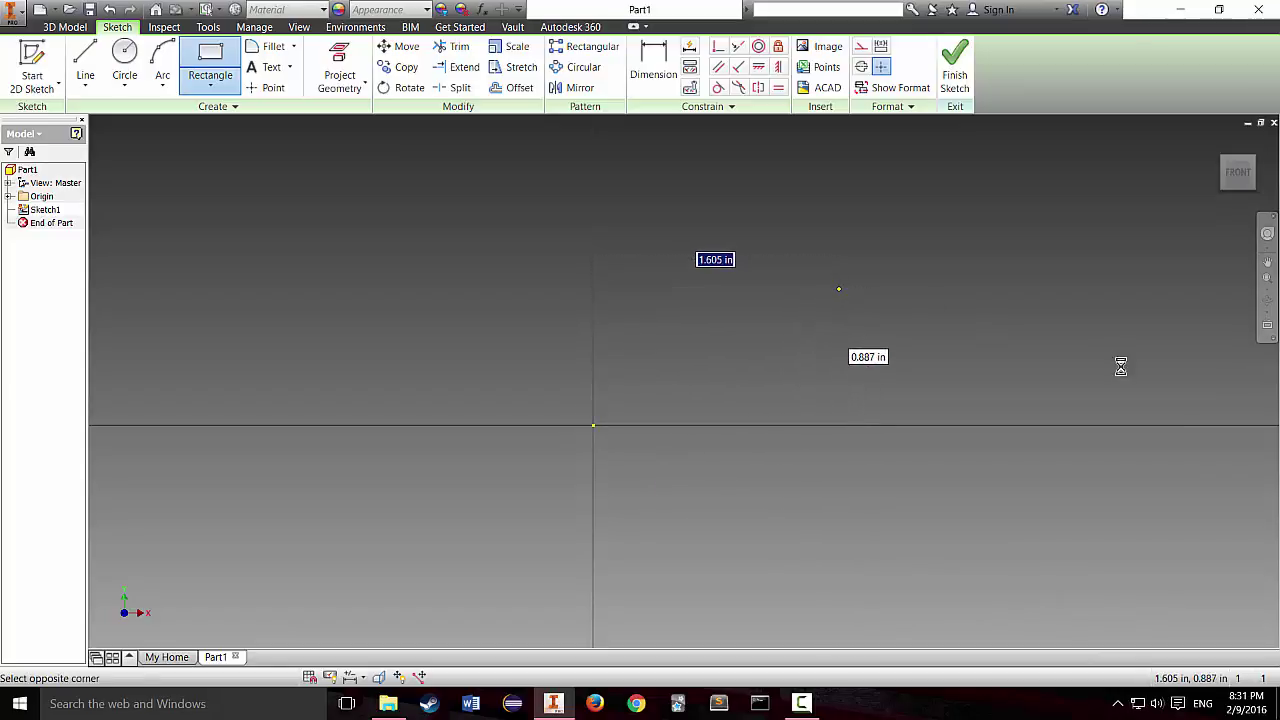
{"action": "key", "text": "Escape"}
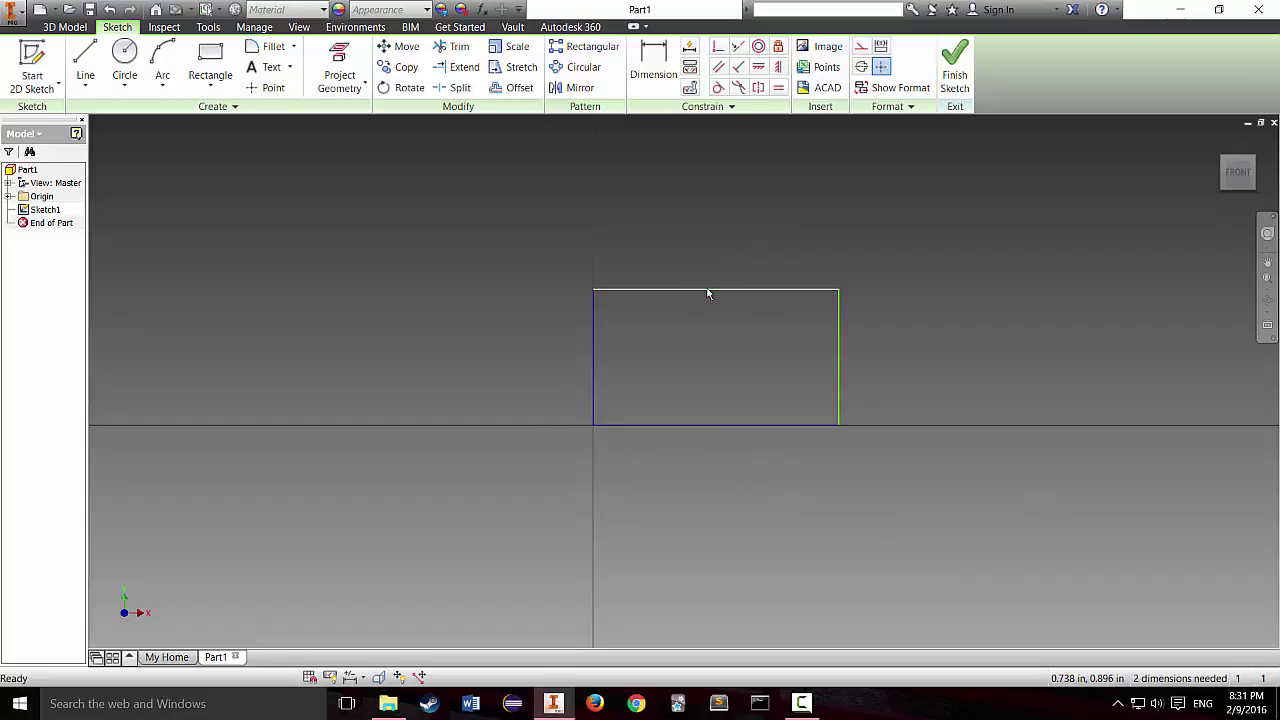
Step: Dimension the rectangle's width and height, setting both to 1 in
{"action": "key", "text": "d"}
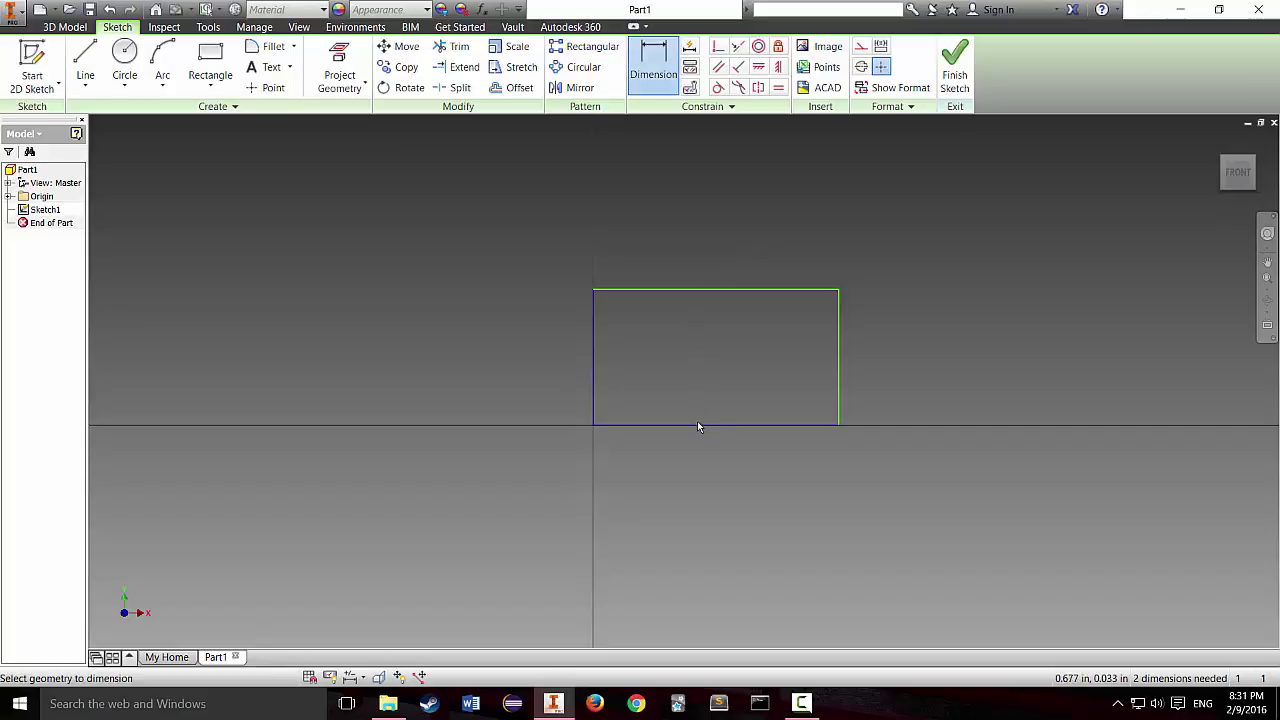
{"action": "left_click", "coordinate": [697, 468]}
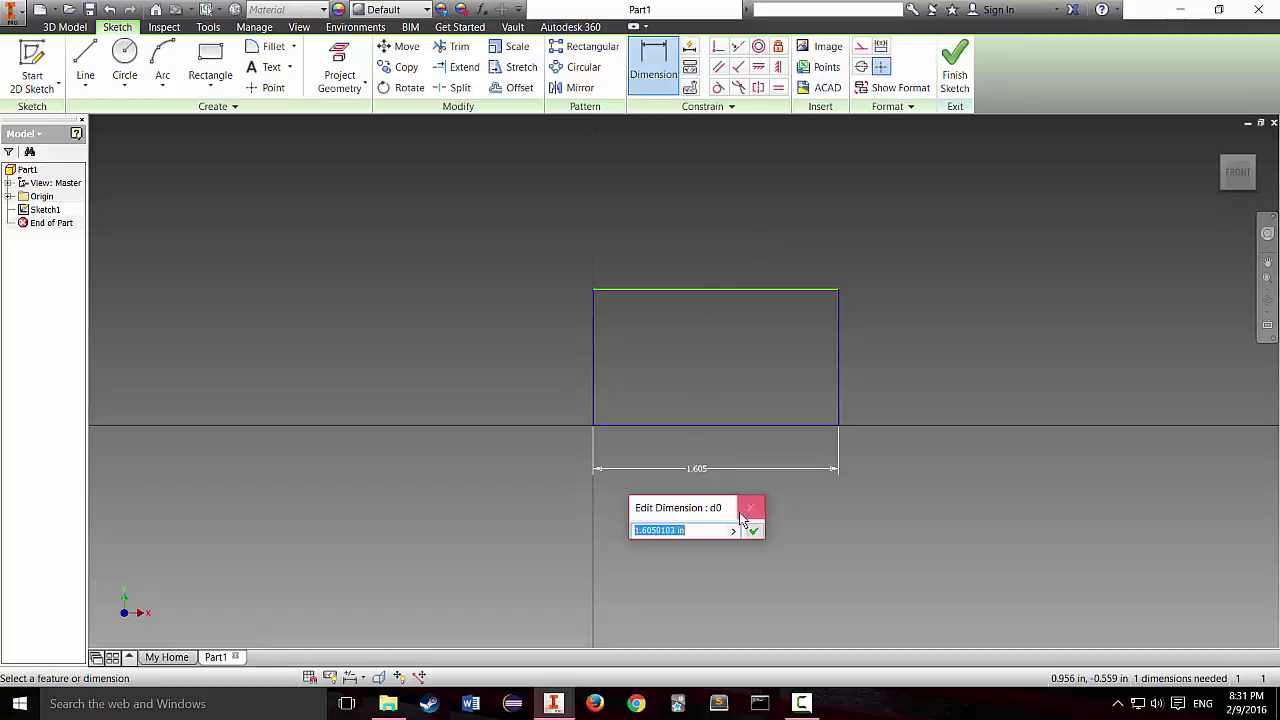
{"action": "type", "text": "1"}
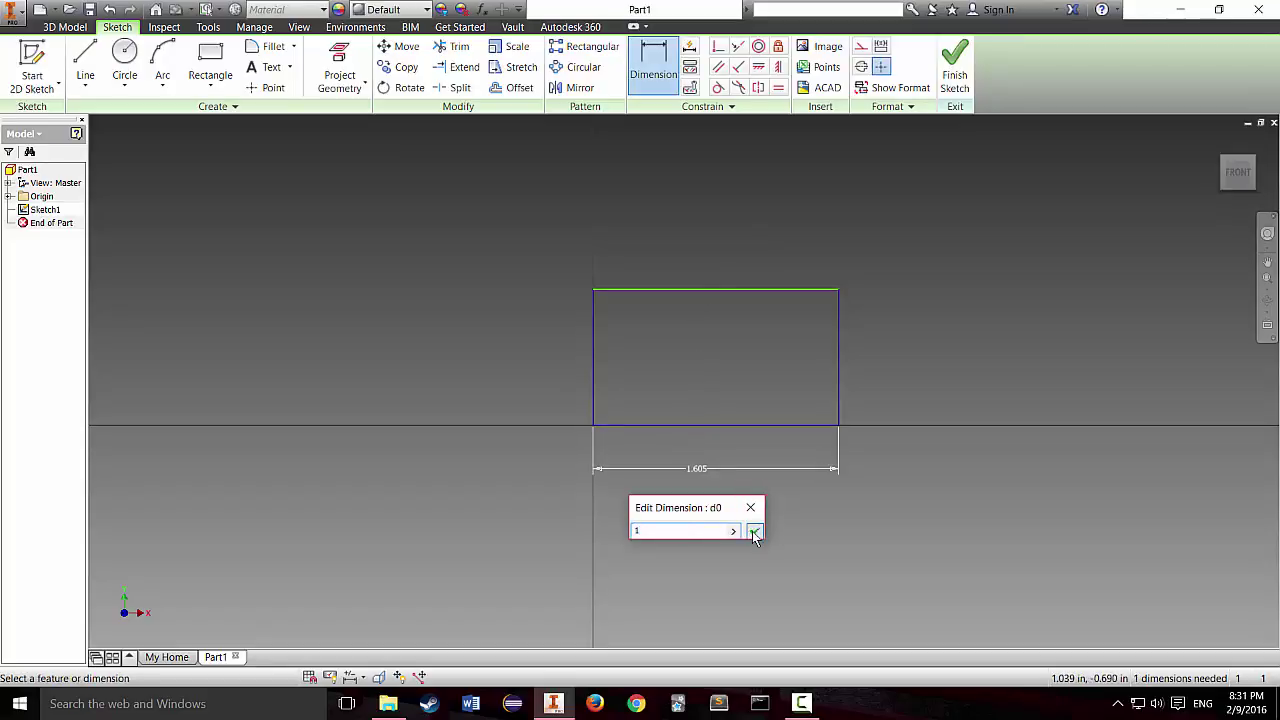
{"action": "left_click", "coordinate": [753, 531]}
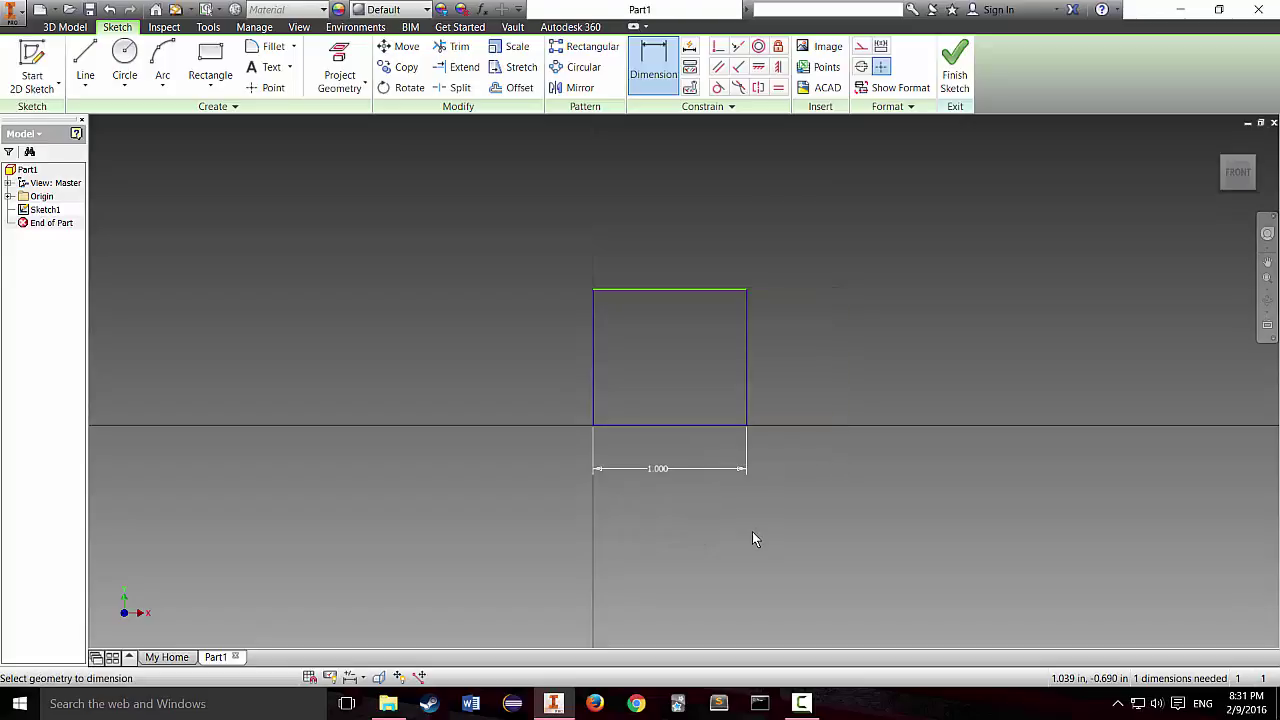
{"action": "left_click", "coordinate": [592, 380]}
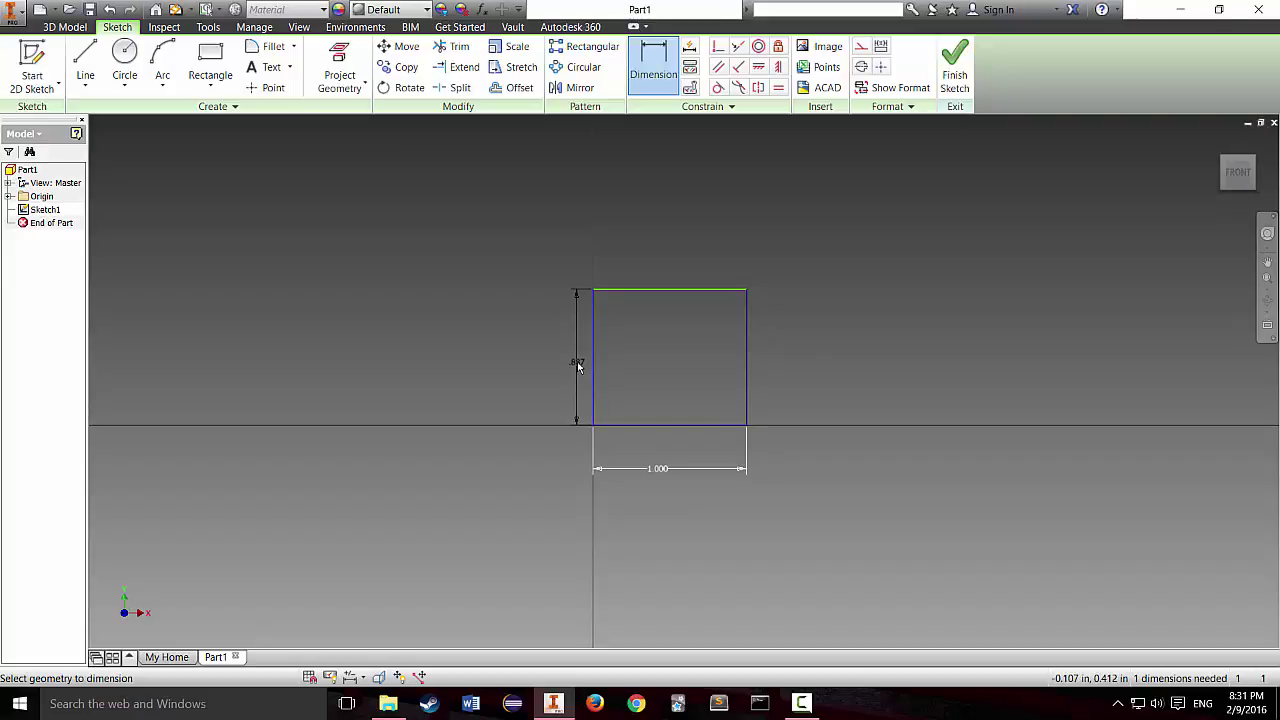
{"action": "left_click", "coordinate": [571, 361]}
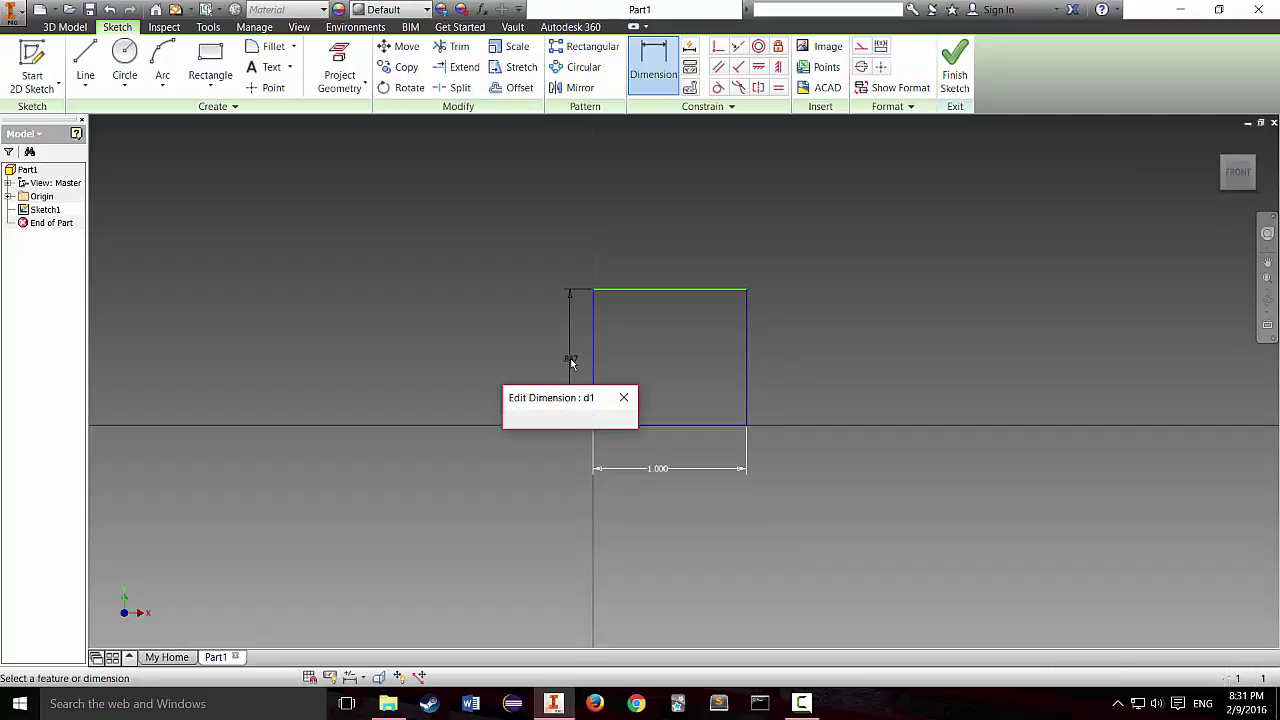
{"action": "type", "text": "1"}
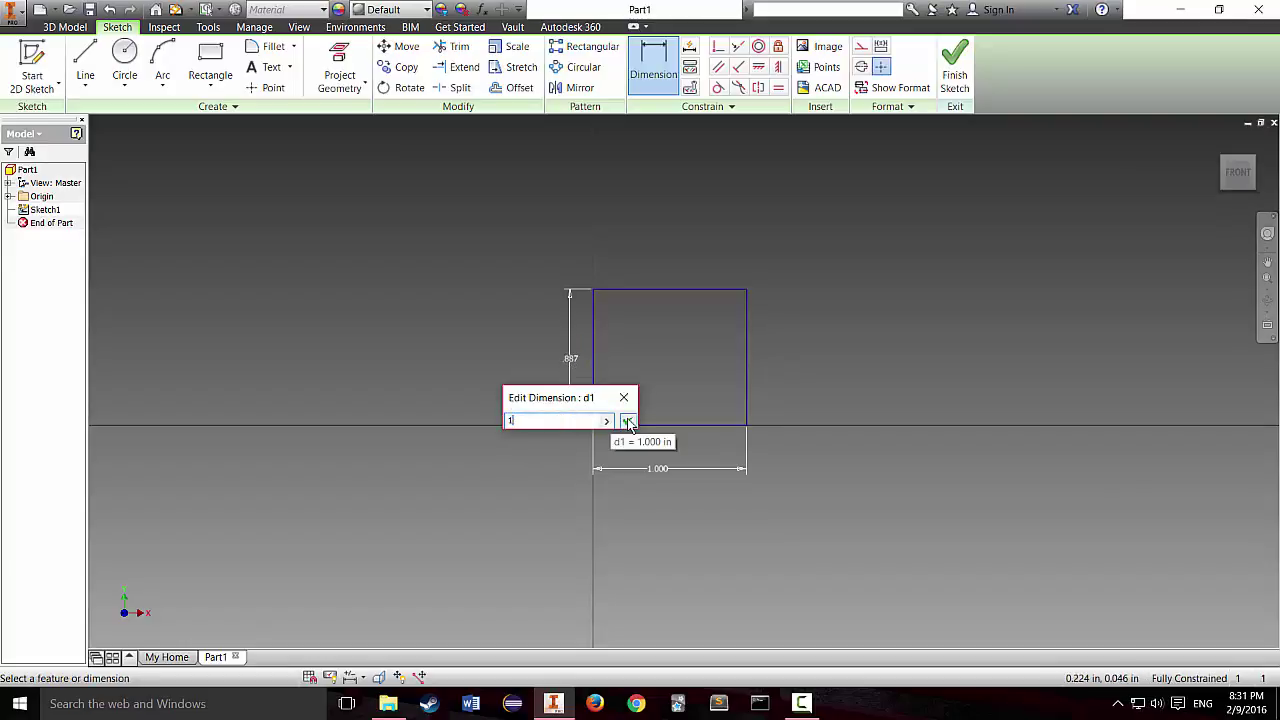
{"action": "left_click", "coordinate": [627, 420]}
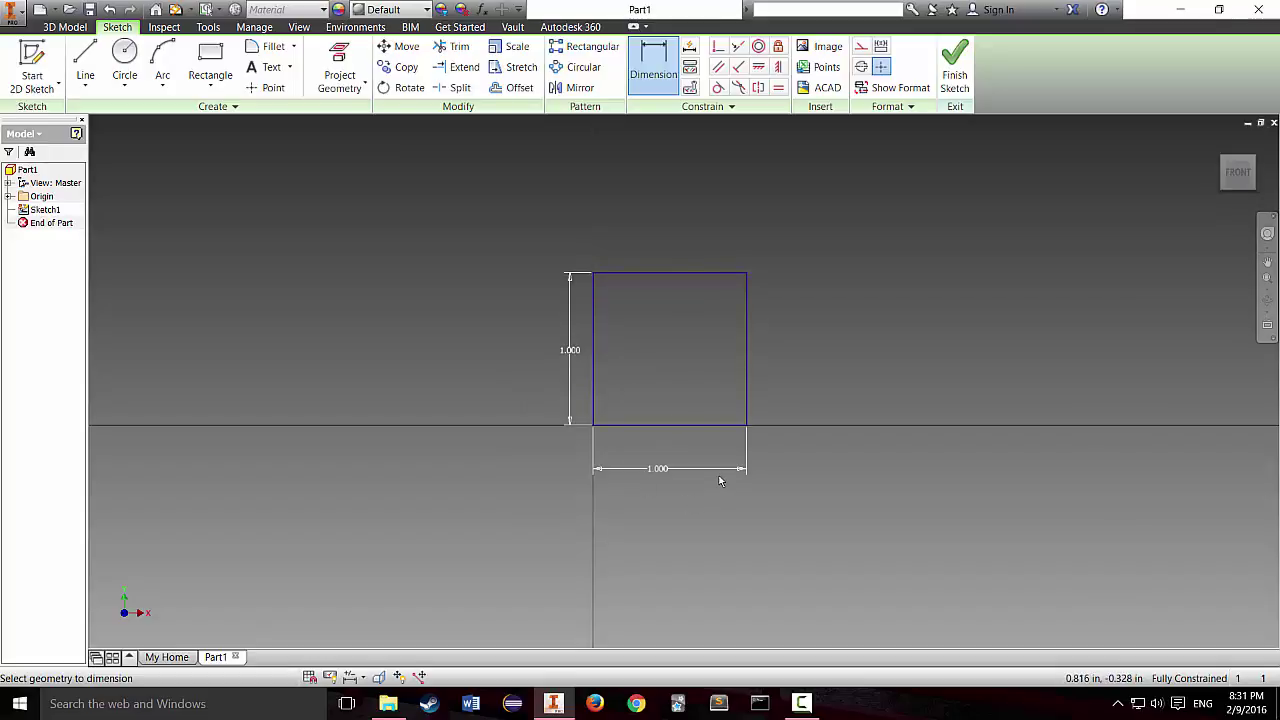
{"action": "key", "text": "Escape"}
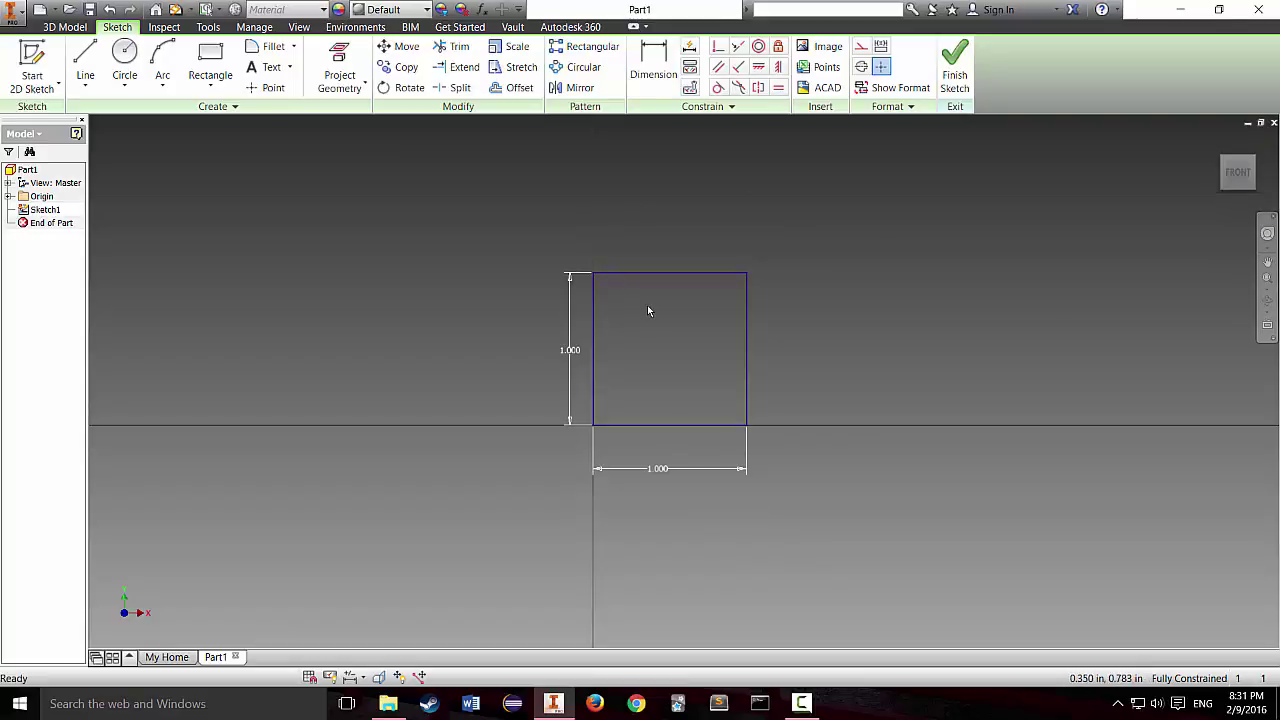
{"action": "left_click", "coordinate": [64, 27]}
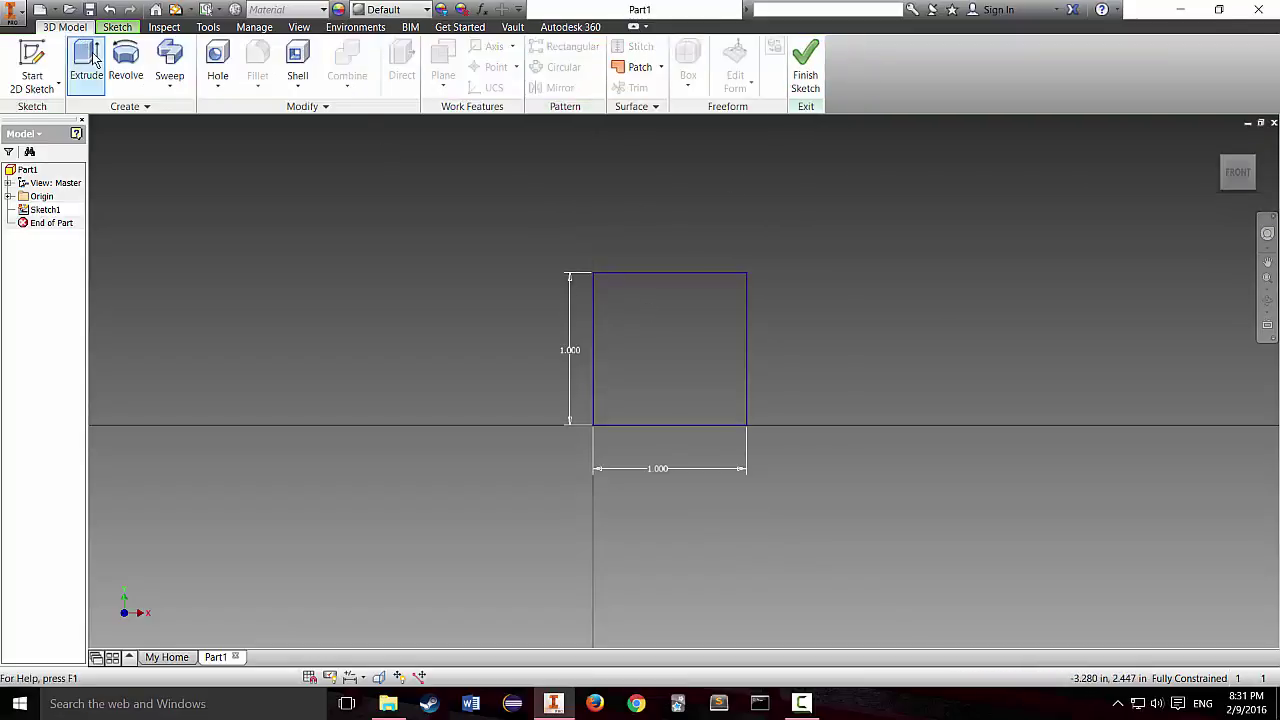
{"action": "left_click", "coordinate": [87, 62]}
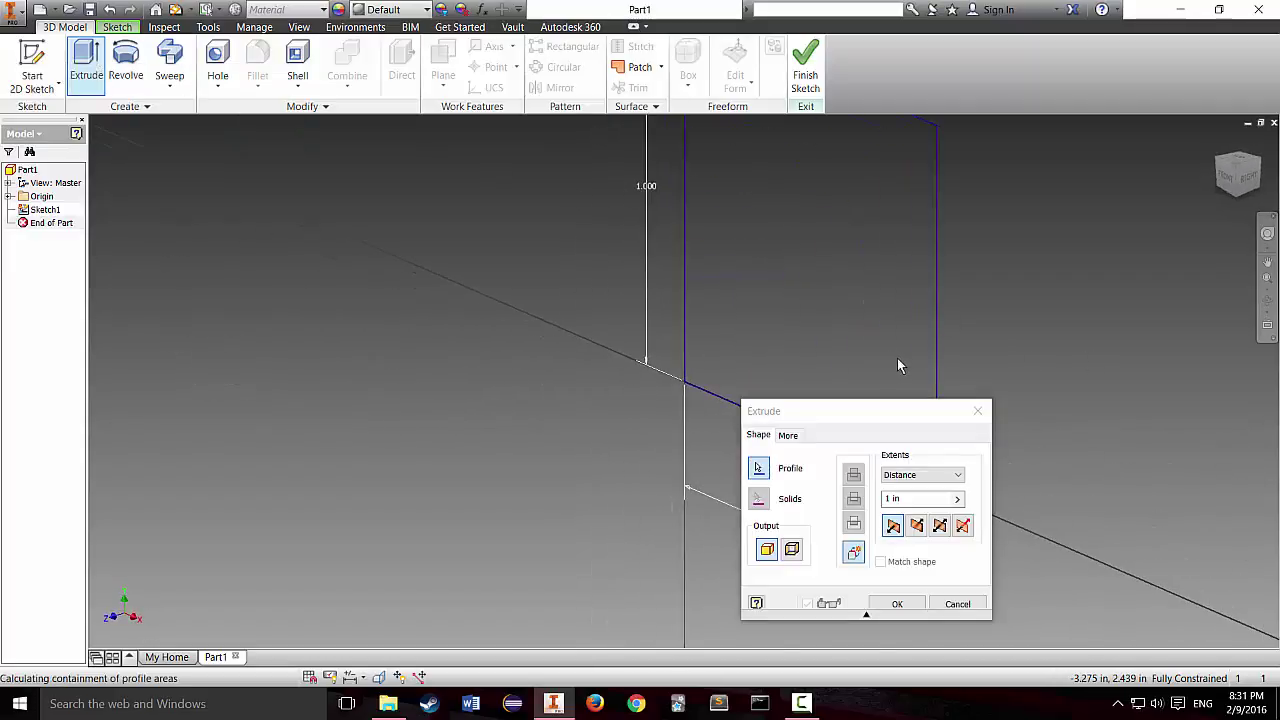
{"action": "scroll", "coordinate": [936, 296], "scroll_direction": "down", "scroll_amount": 5}
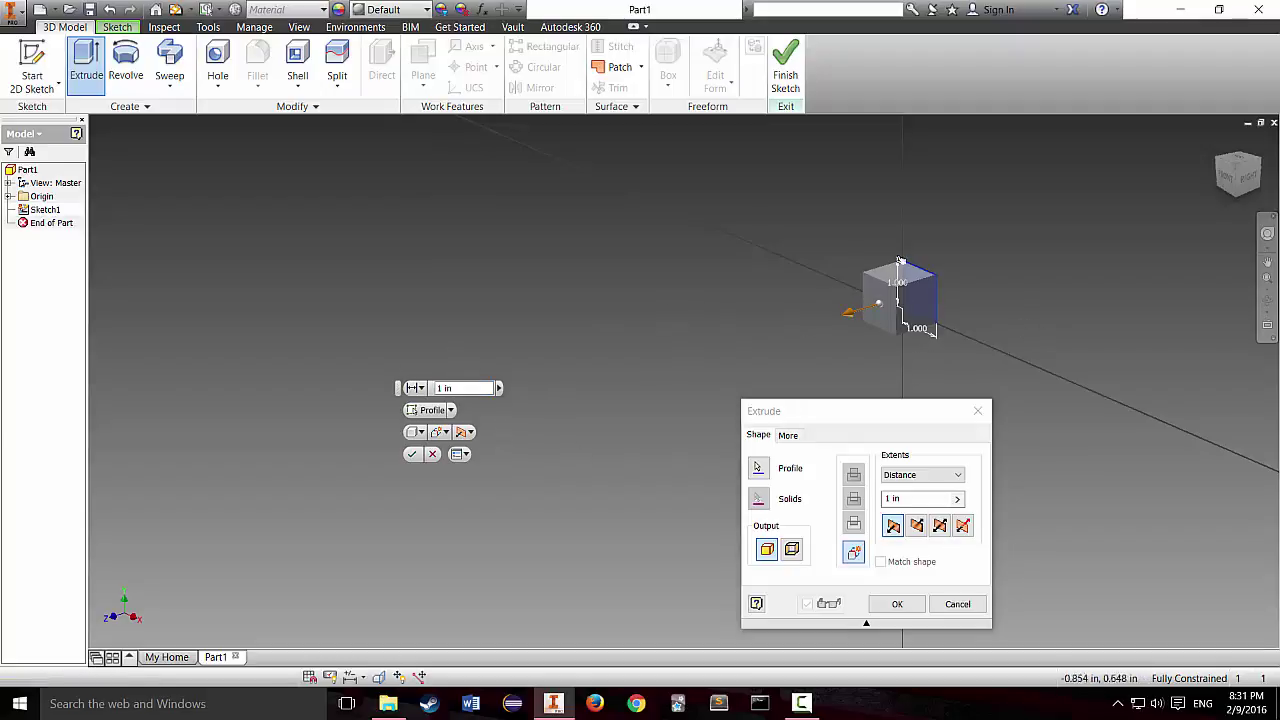
{"action": "scroll", "coordinate": [883, 320], "scroll_direction": "up", "scroll_amount": 4}
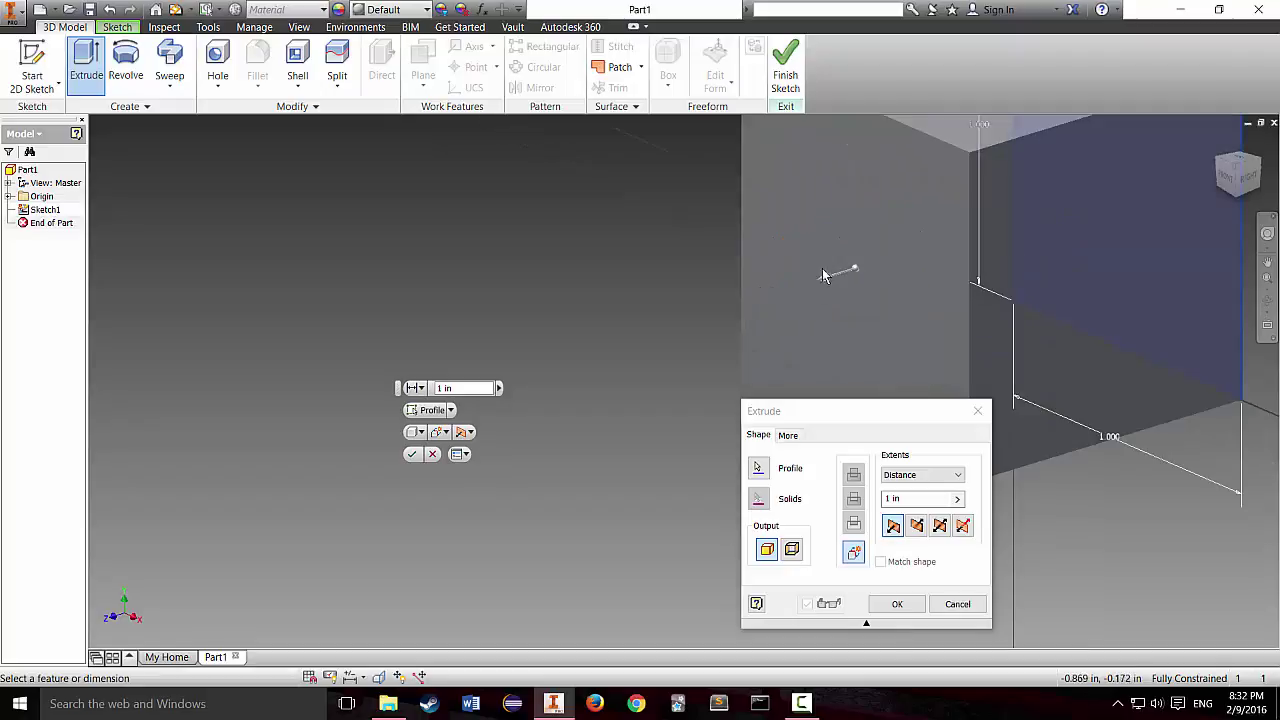
{"action": "left_click", "coordinate": [852, 269]}
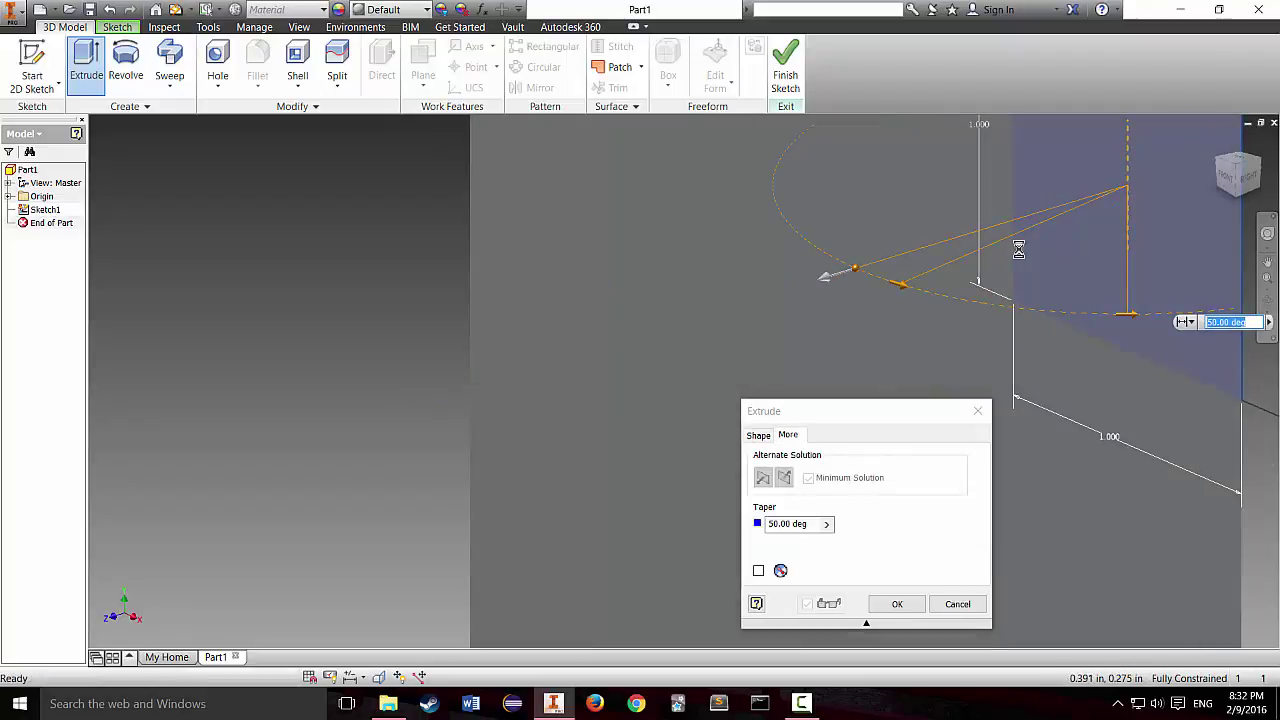
{"action": "key", "text": "Escape"}
Step: Extrude the square profile 1 in into a solid cube
{"action": "key", "text": "e"}
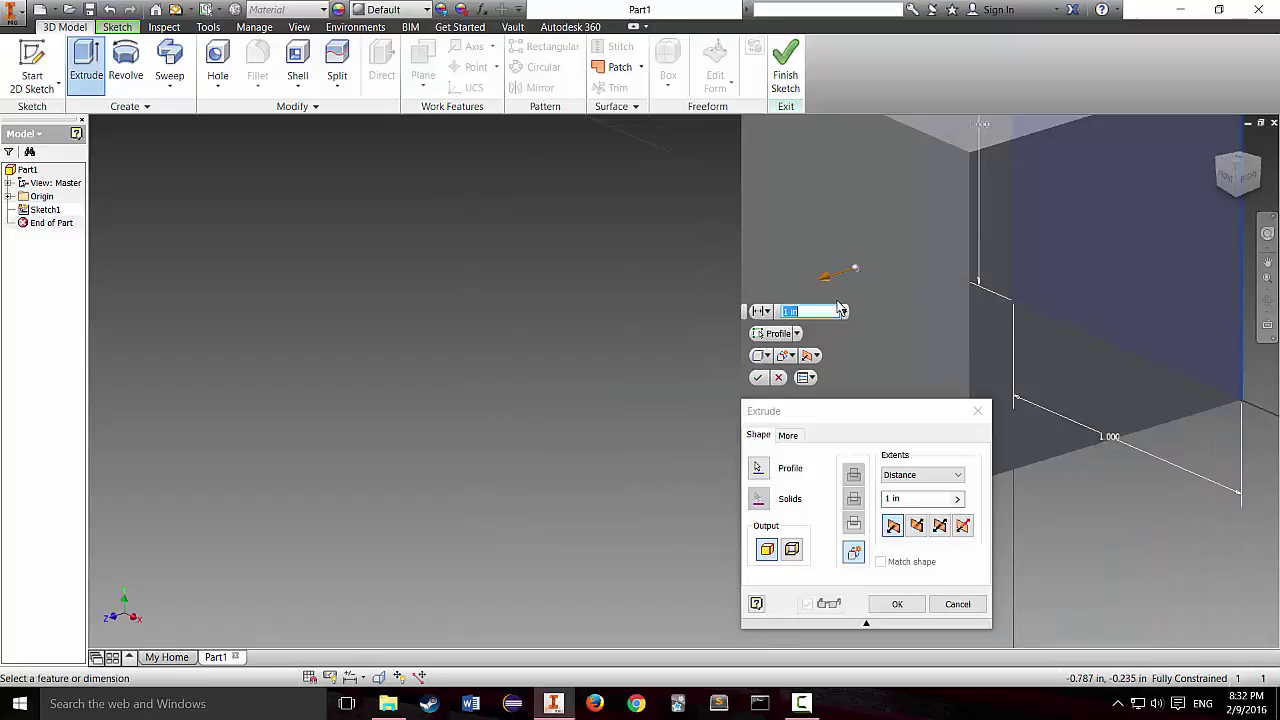
{"action": "type", "text": "0.5"}
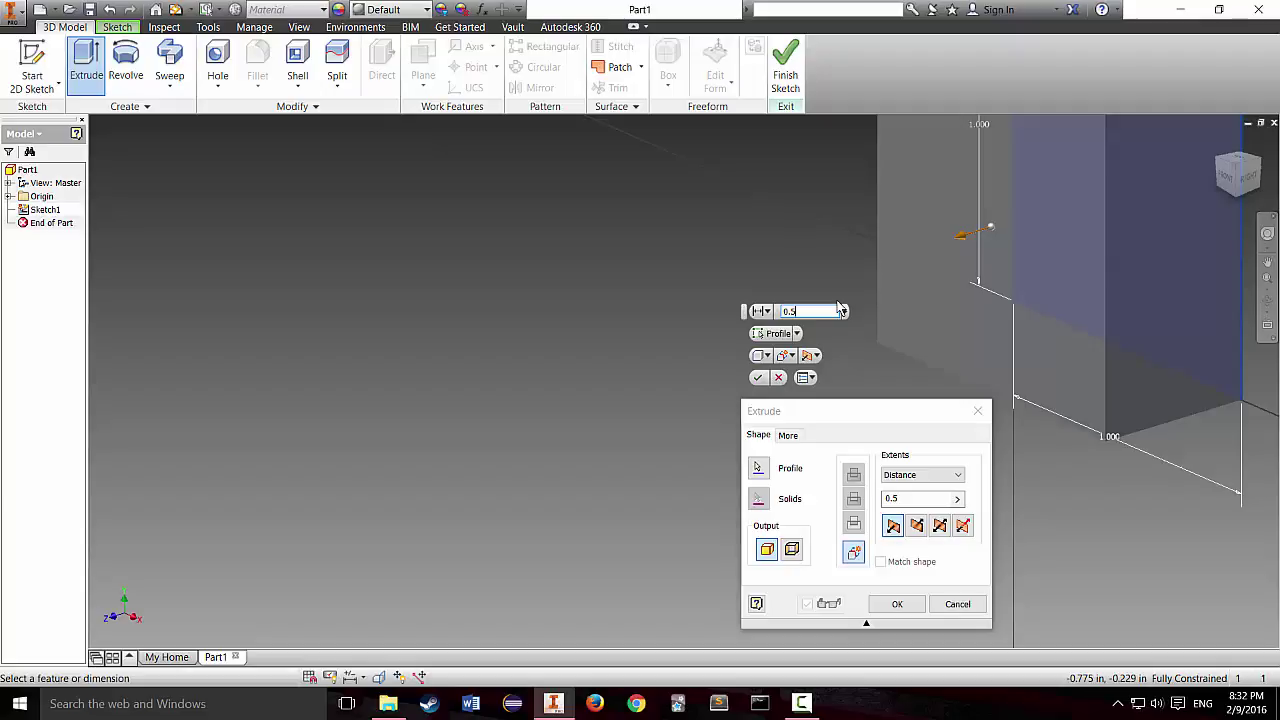
{"action": "key", "text": "BackSpace"}
{"action": "key", "text": "BackSpace"}
{"action": "key", "text": "BackSpace"}
{"action": "type", "text": "1"}
{"action": "left_click", "coordinate": [758, 378]}
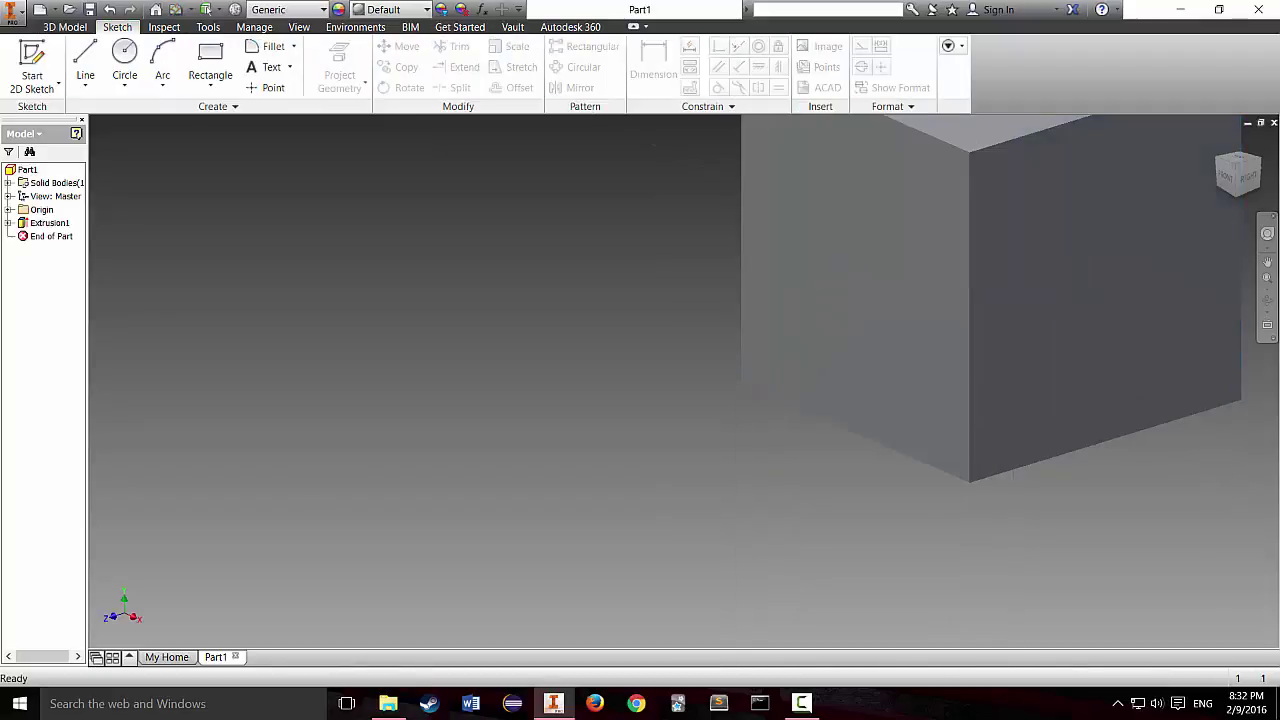
Step: Show the whole cube in the home isometric view and clear the edge selection
{"action": "left_click", "coordinate": [1237, 180]}
{"action": "left_click", "coordinate": [1262, 174]}
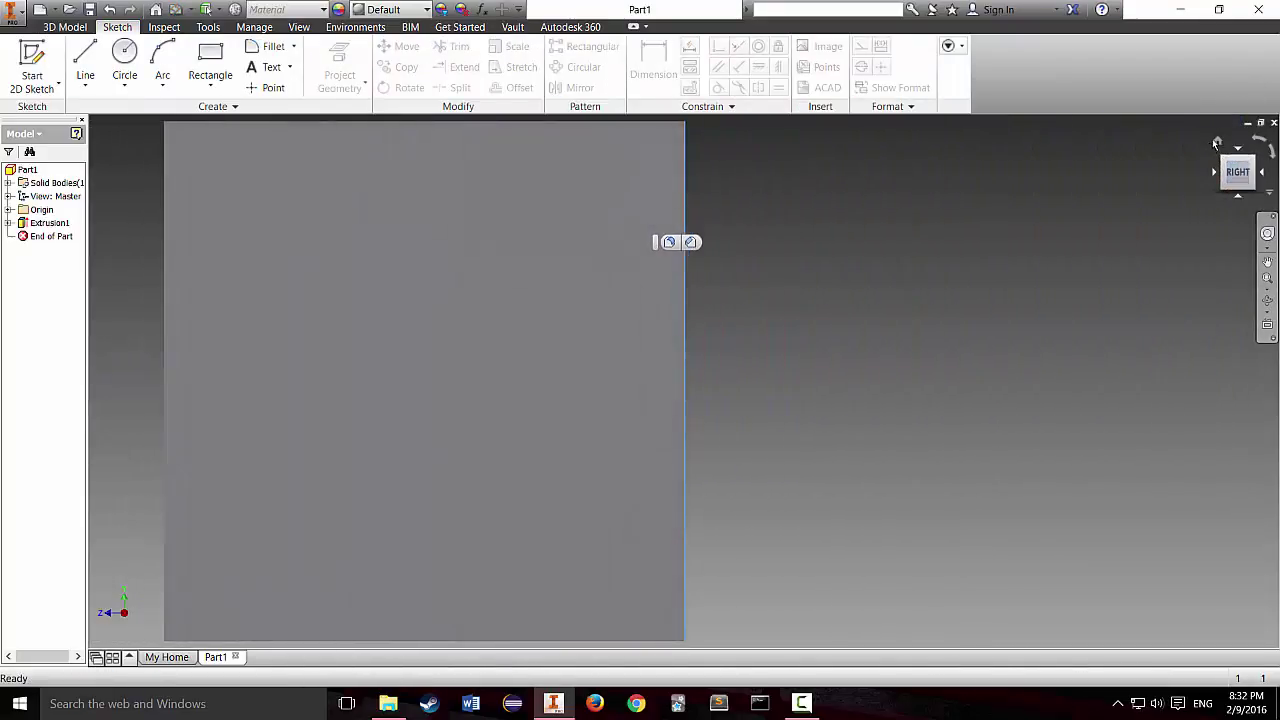
{"action": "left_click", "coordinate": [1220, 152]}
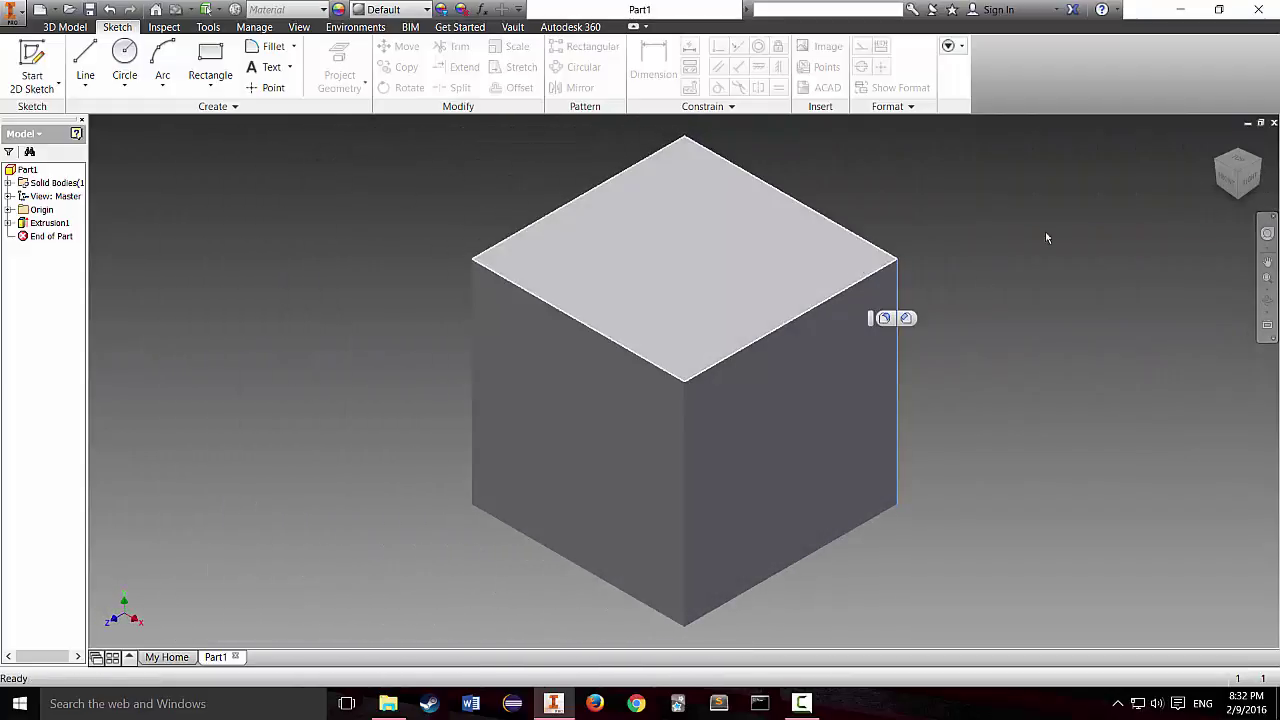
{"action": "left_click", "coordinate": [920, 443]}
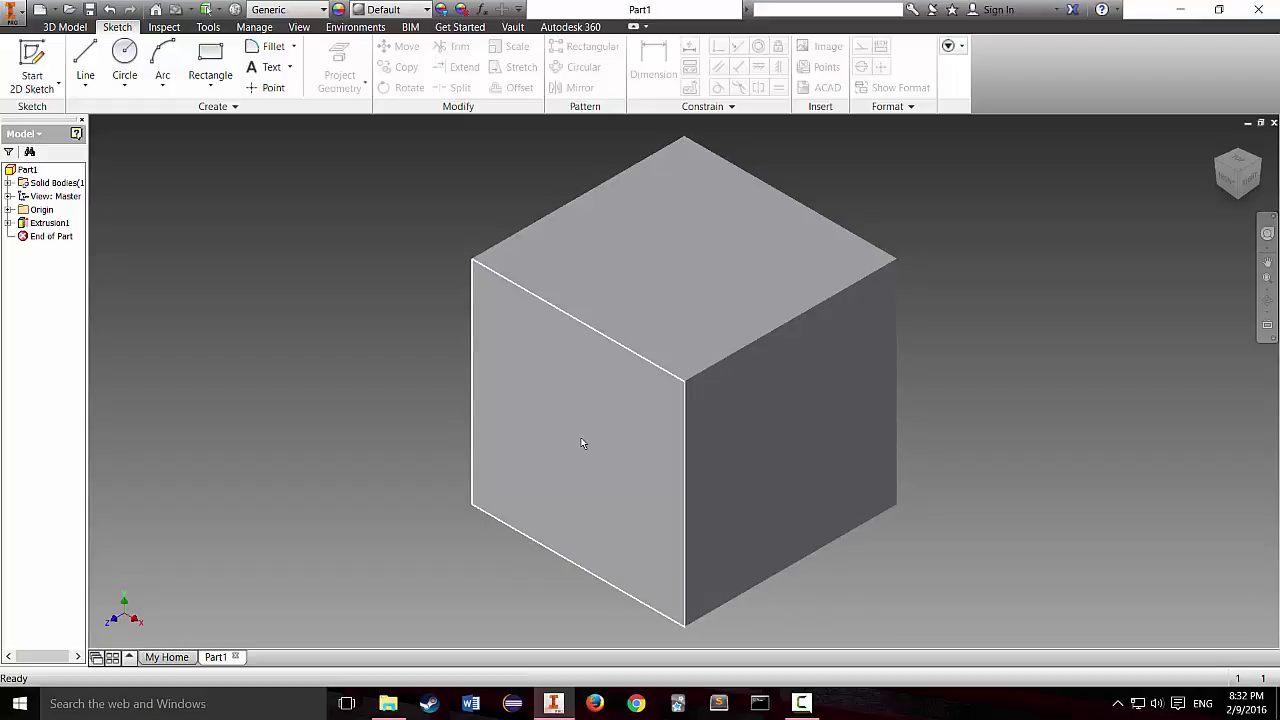
{"action": "mouse_move", "coordinate": [584, 442]}
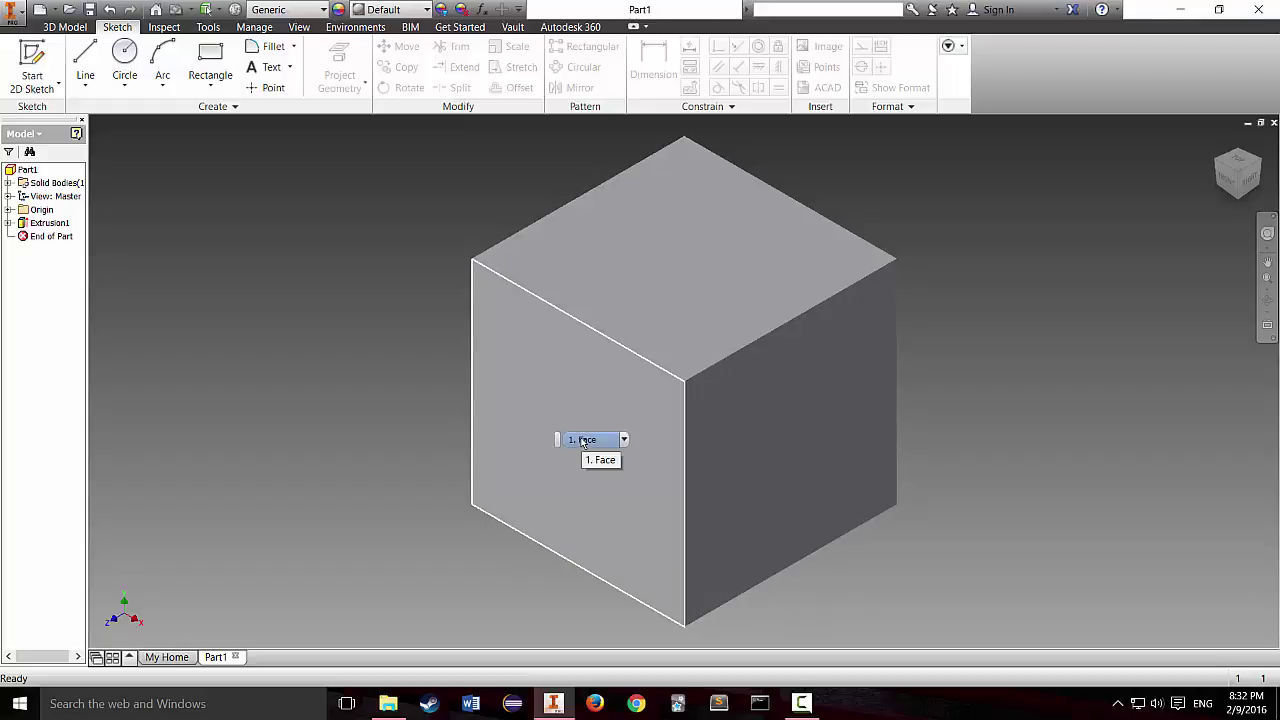